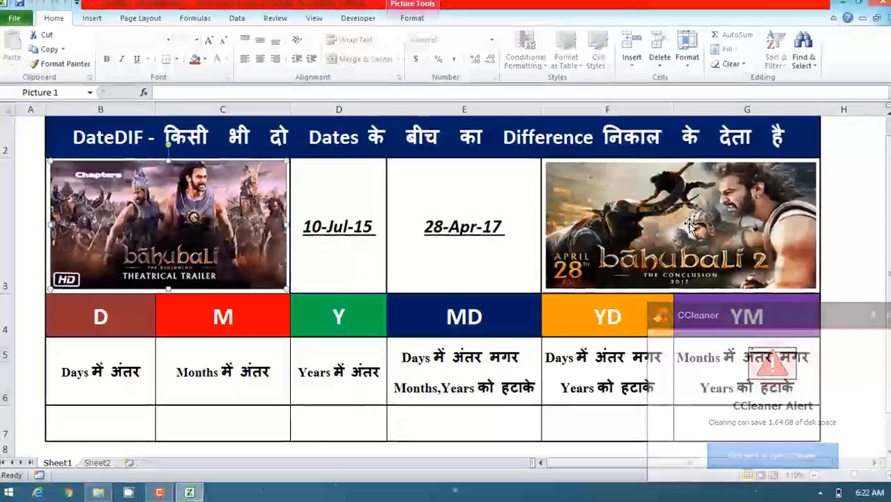
- Examine the two film pictures, their dates in D3 and E3, and the six DATEDIF unit codes with their descriptions
click(688, 223)
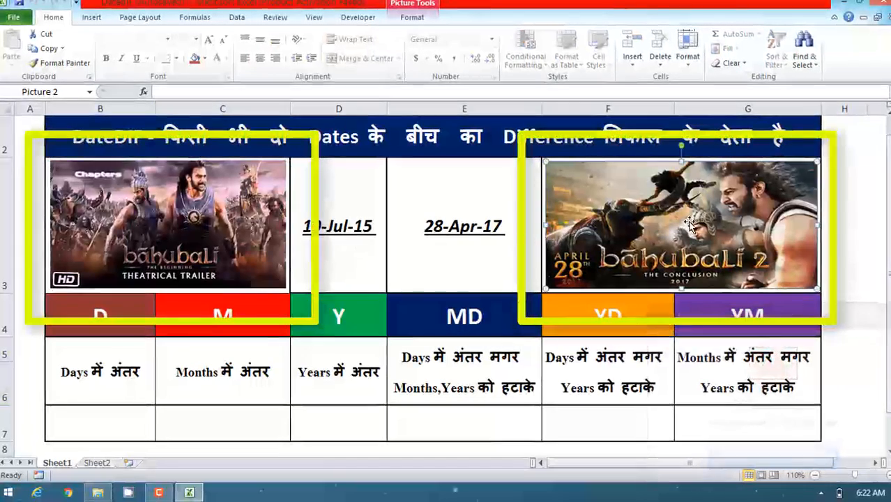
click(482, 259)
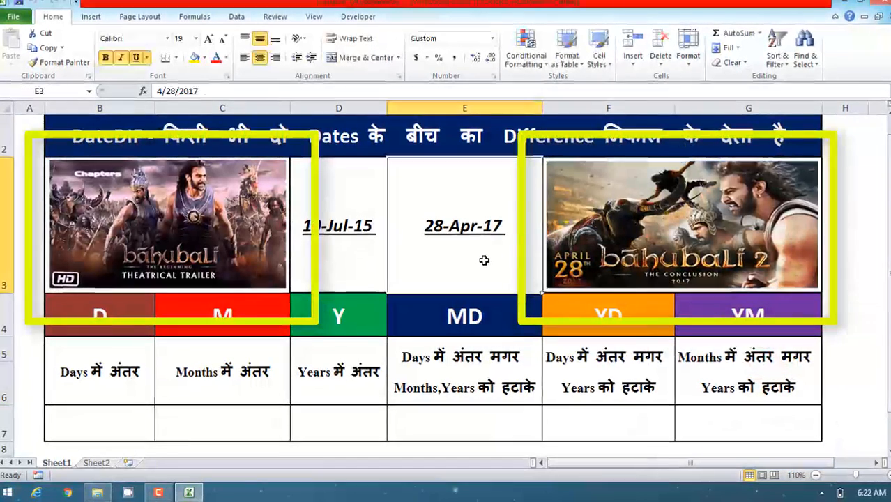
click(333, 195)
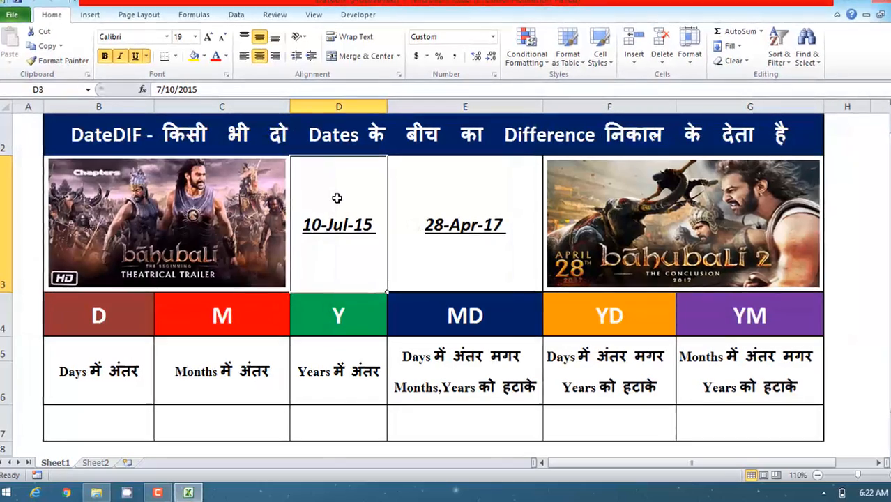
click(481, 198)
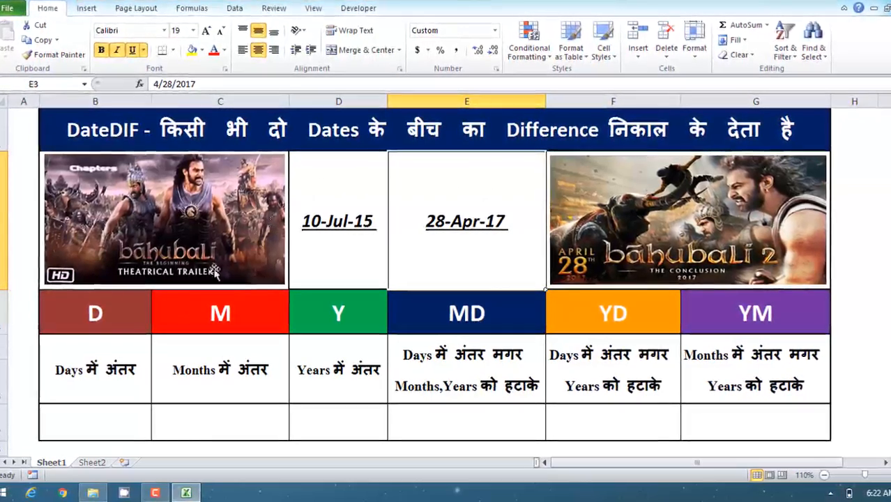
drag(91, 311, 552, 320)
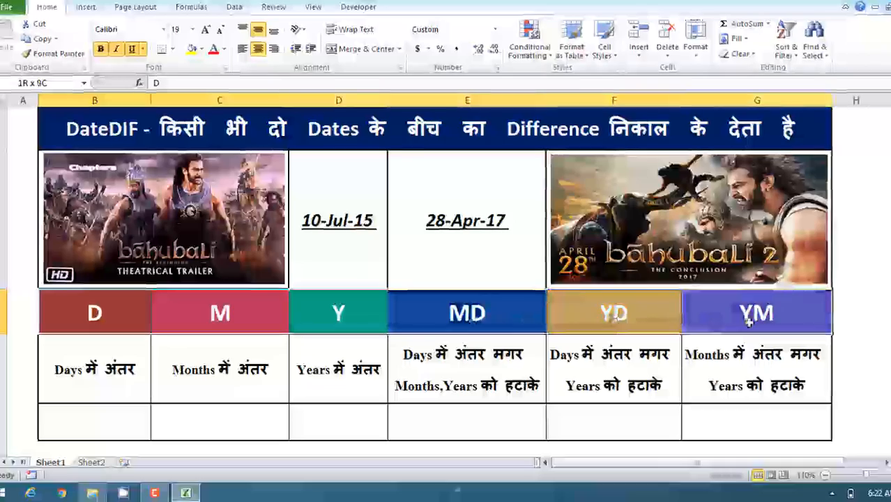
drag(749, 320, 750, 322)
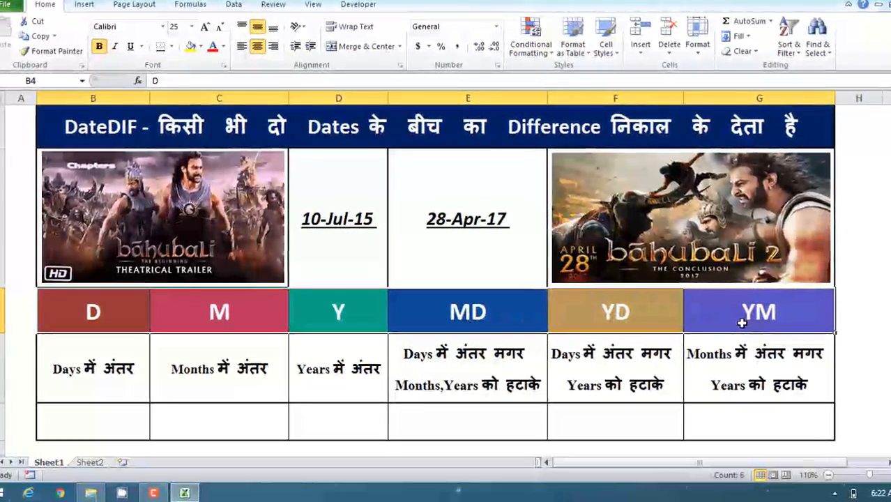
click(103, 366)
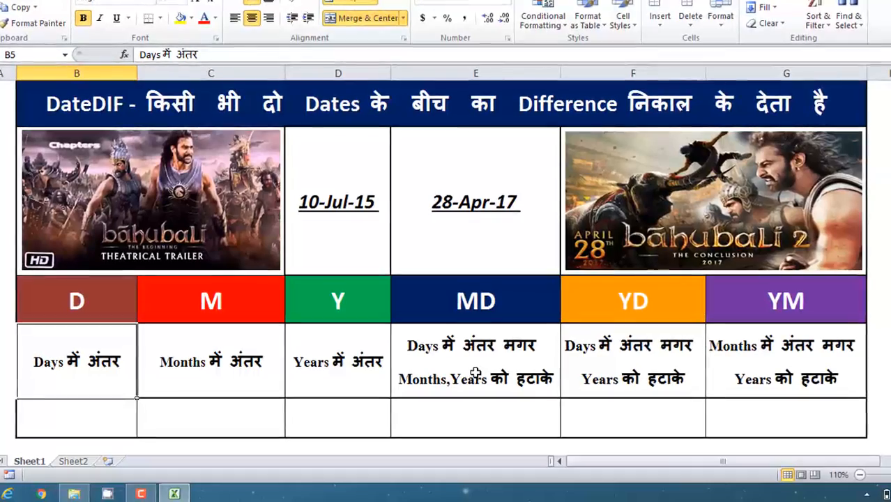
click(676, 342)
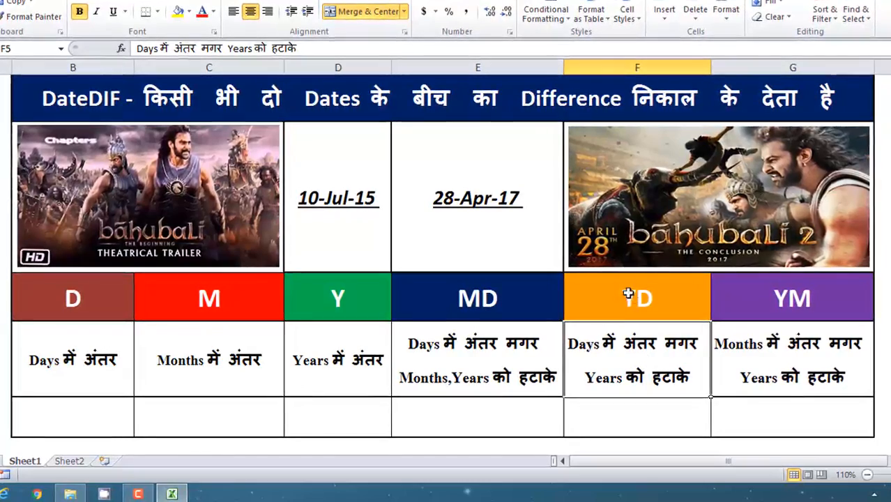
click(760, 359)
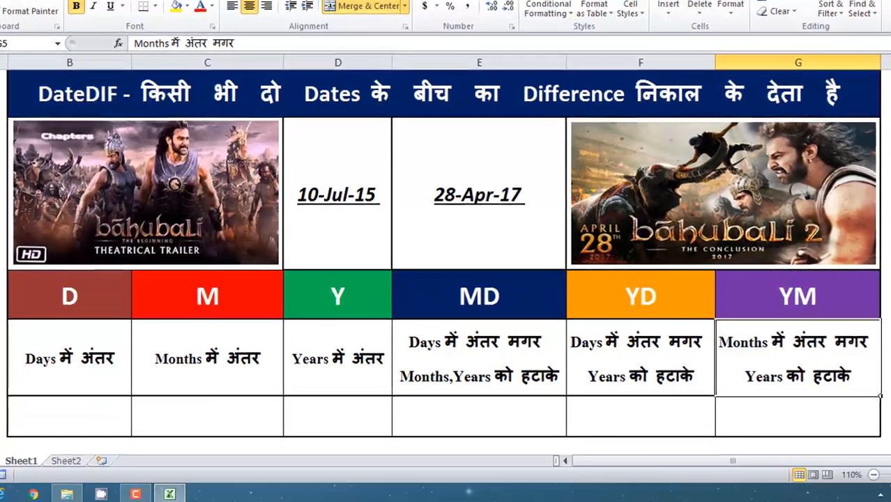
- Calculate the difference in days in B7 with the formula =DATEDIF(D3,E3,"D")
click(53, 413)
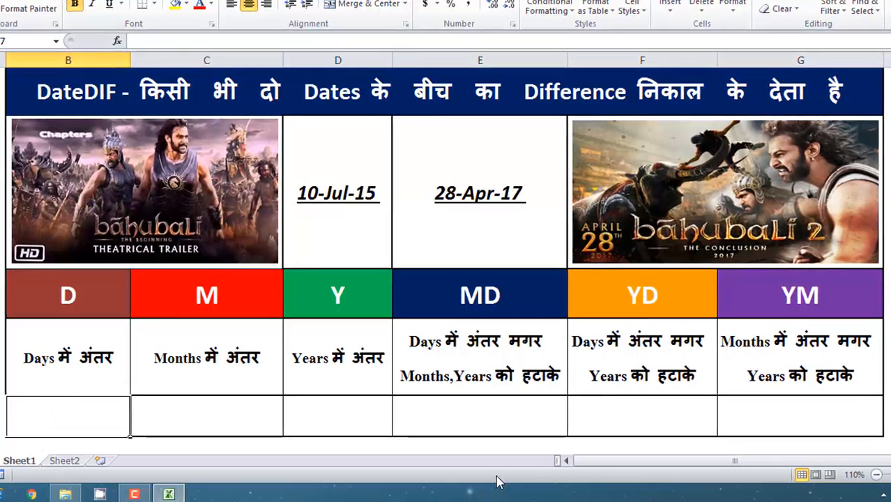
text(=datedif)
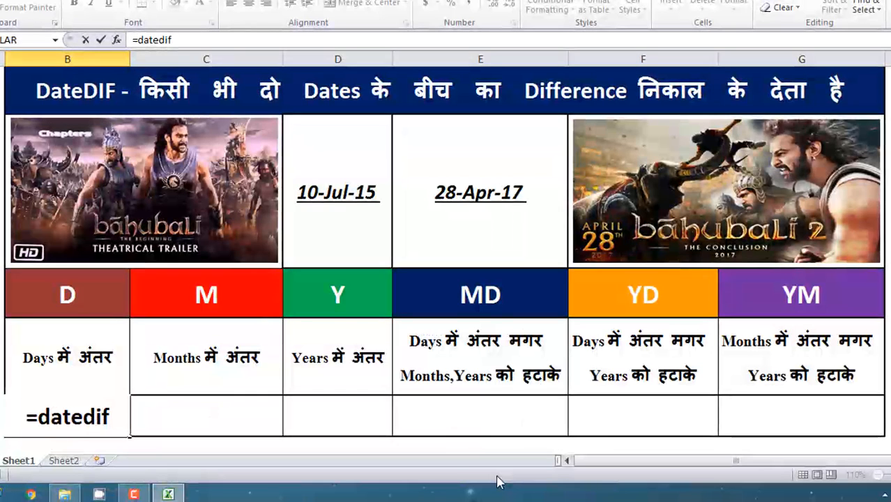
text(()
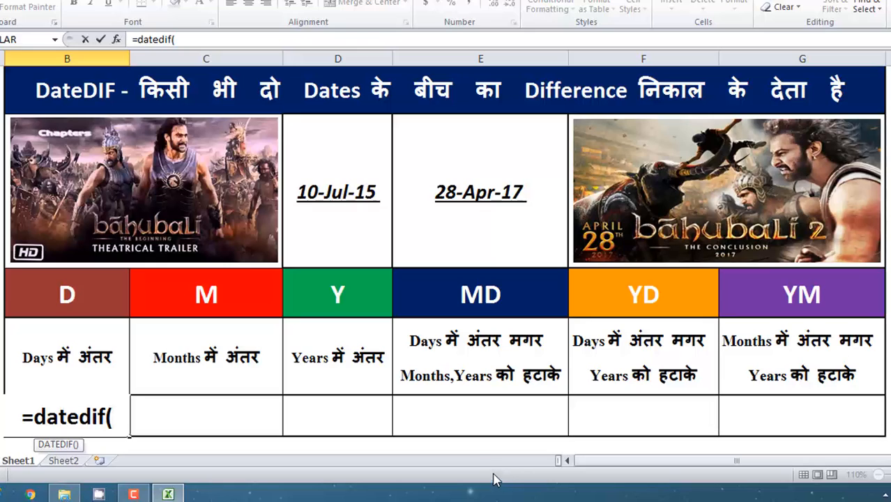
click(348, 211)
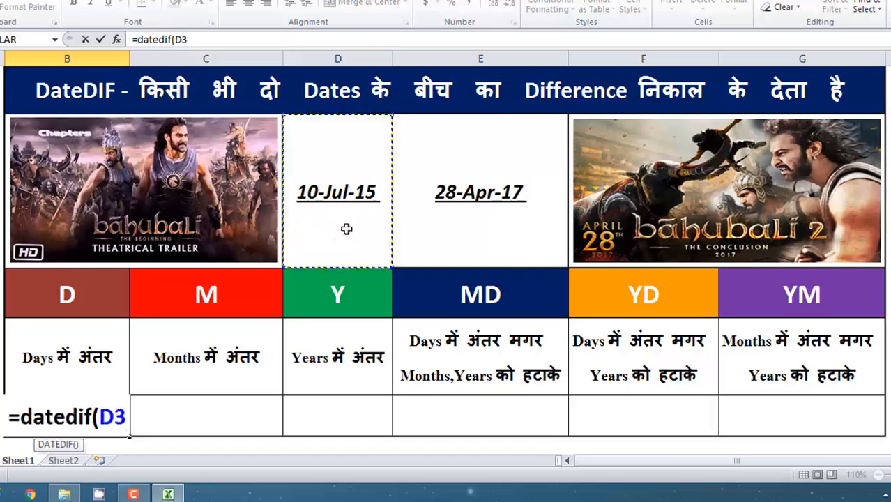
text(,)
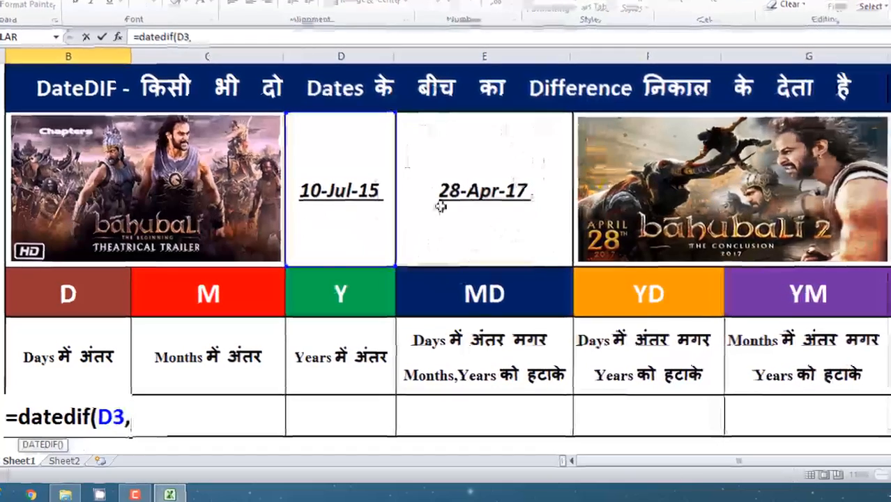
click(525, 222)
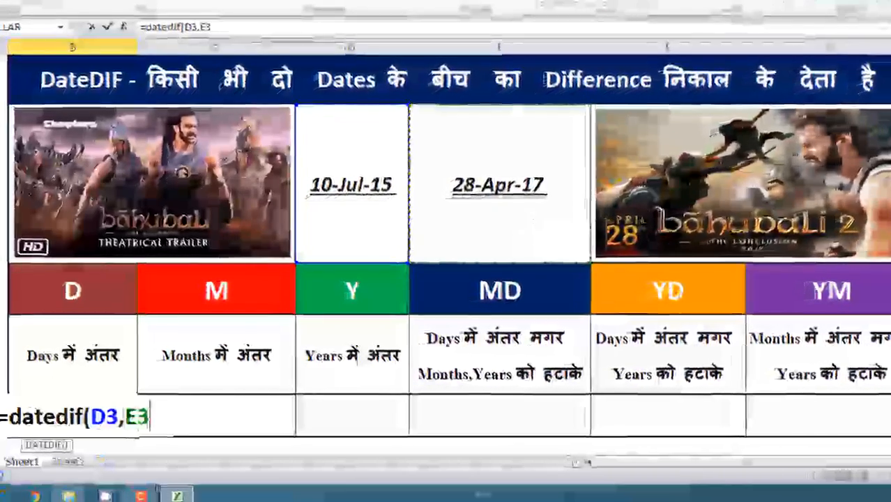
text(,)
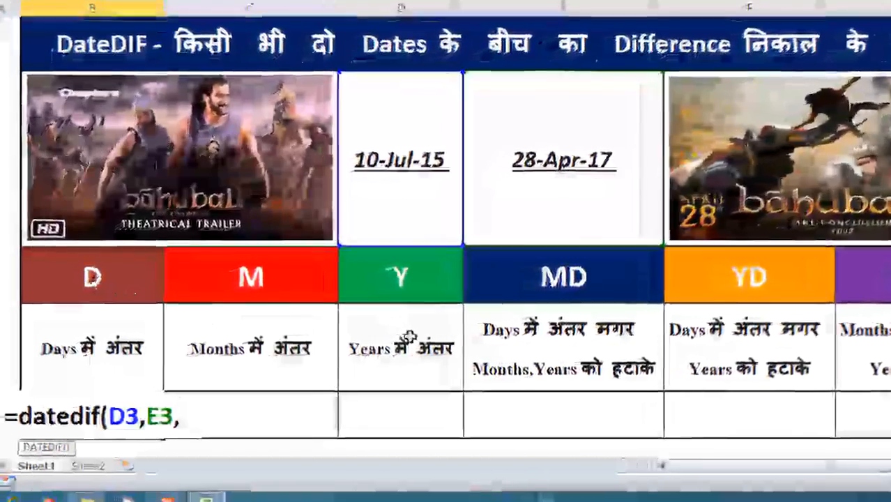
text(")
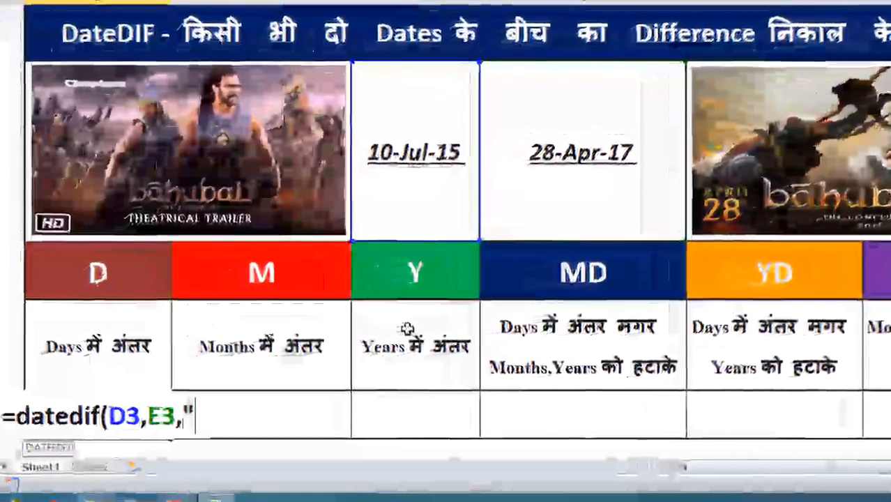
text(D)
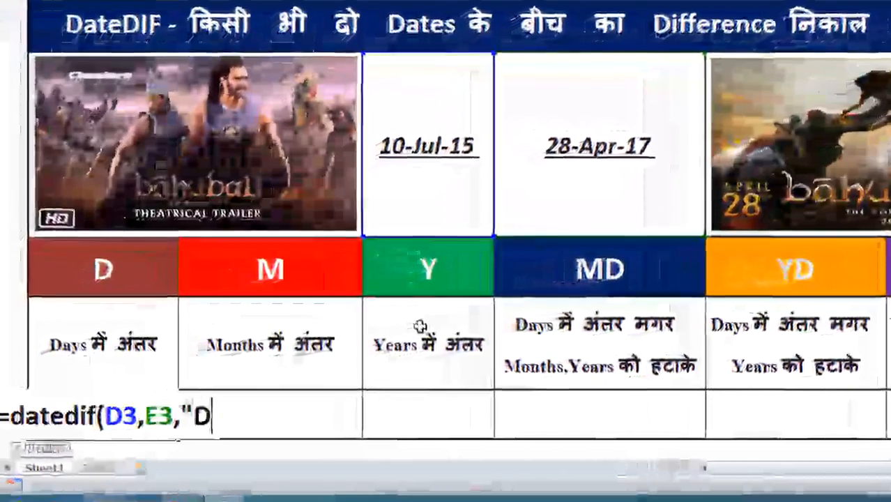
text(")
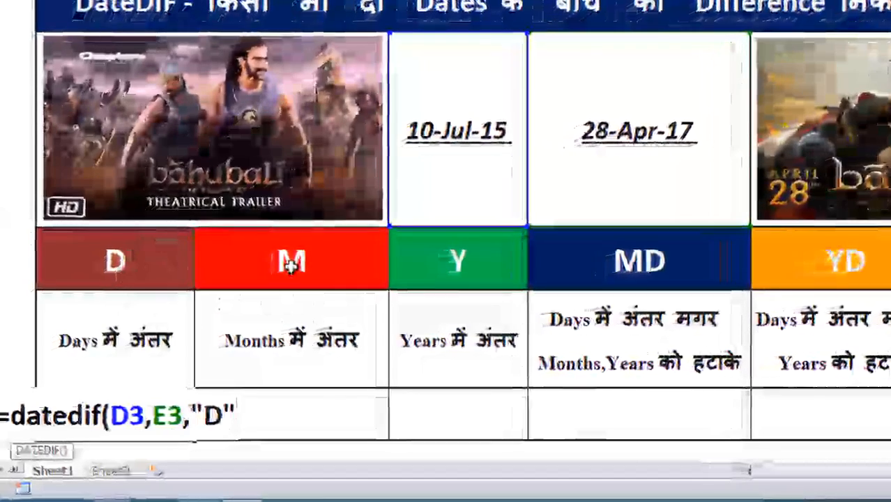
text())
key(Return)
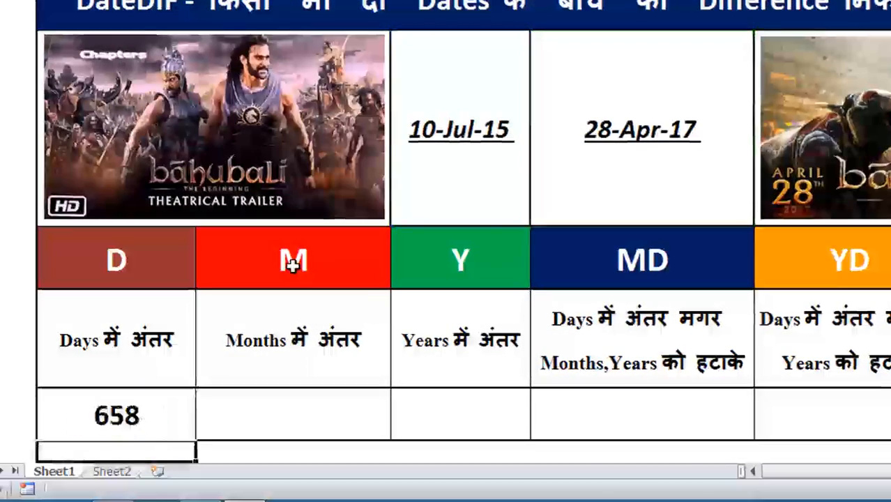
click(153, 412)
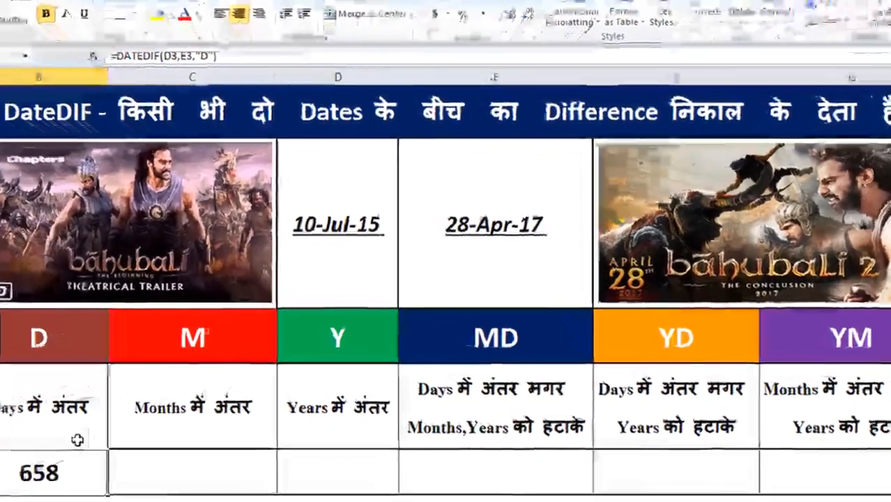
- Calculate the difference in months in C7 with the formula =DATEDIF(D3,E3,"M")
click(194, 467)
text(=dat)
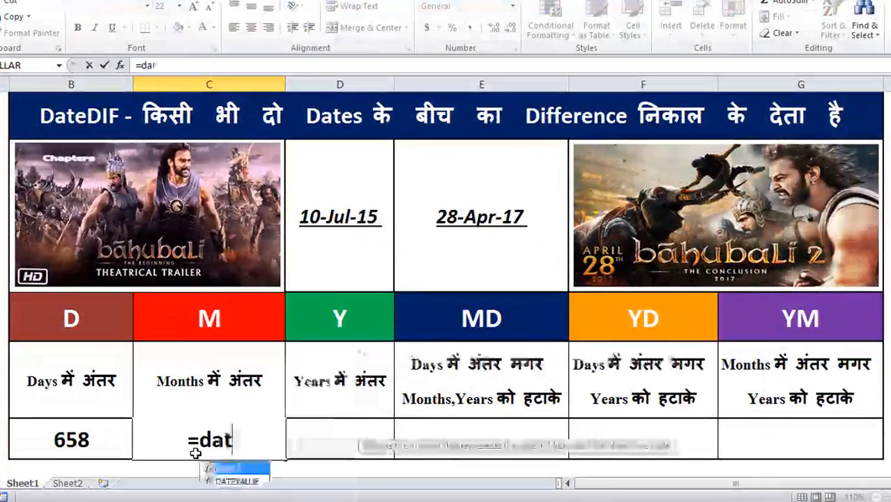
text(edif)
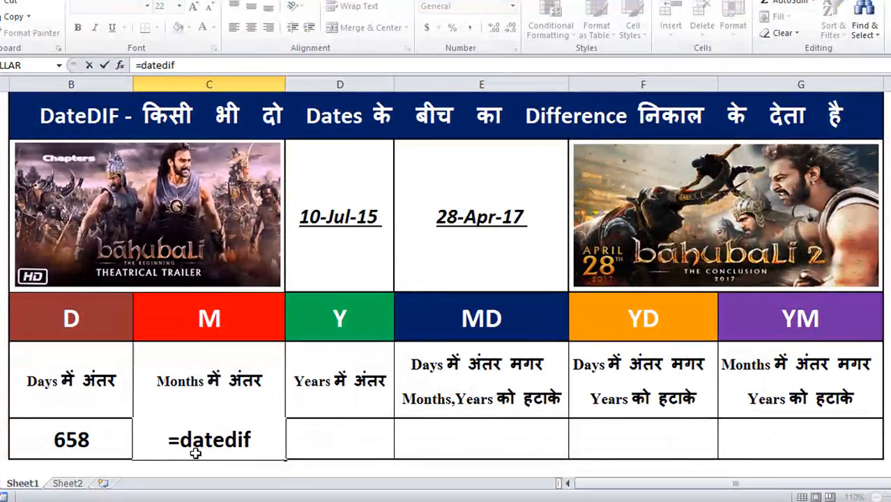
text(()
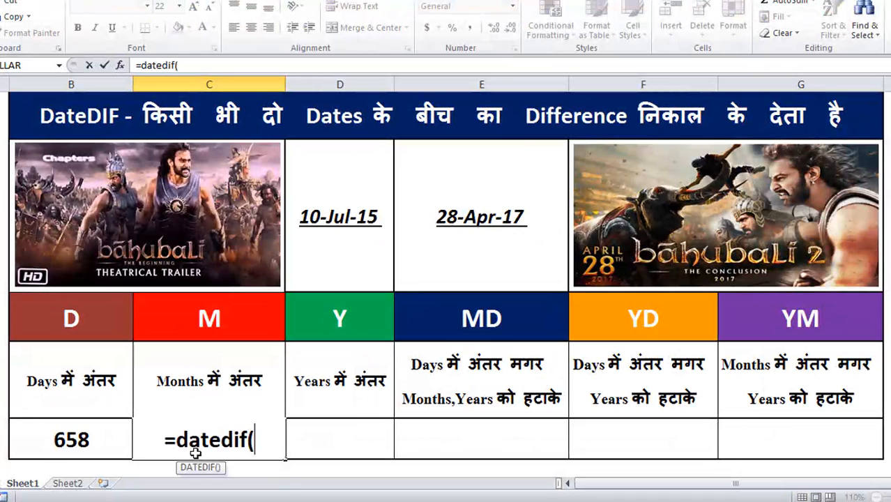
click(347, 269)
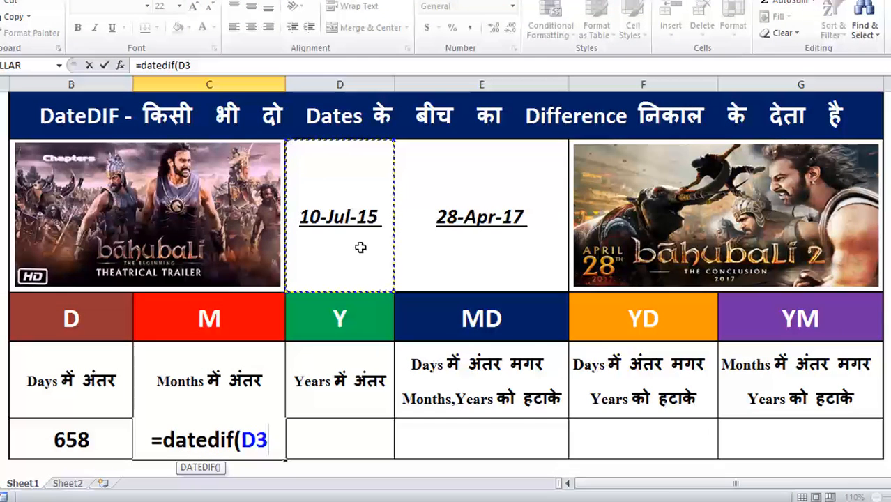
text(,)
click(437, 257)
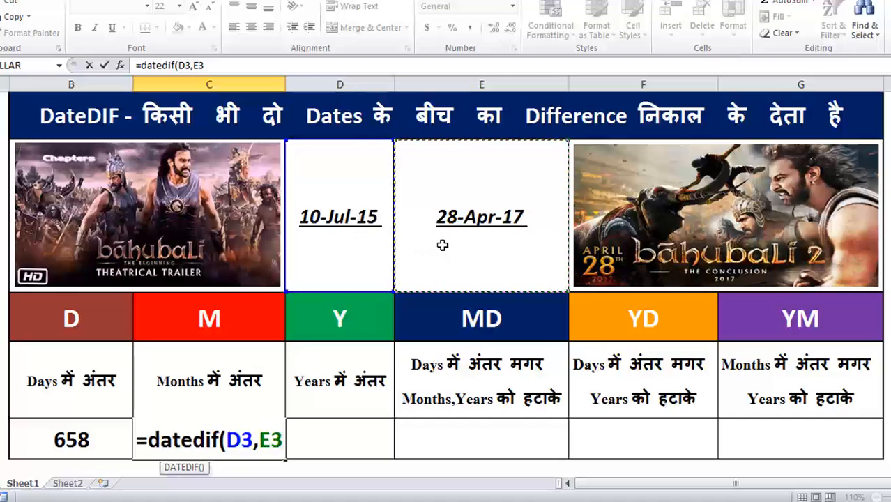
text(,")
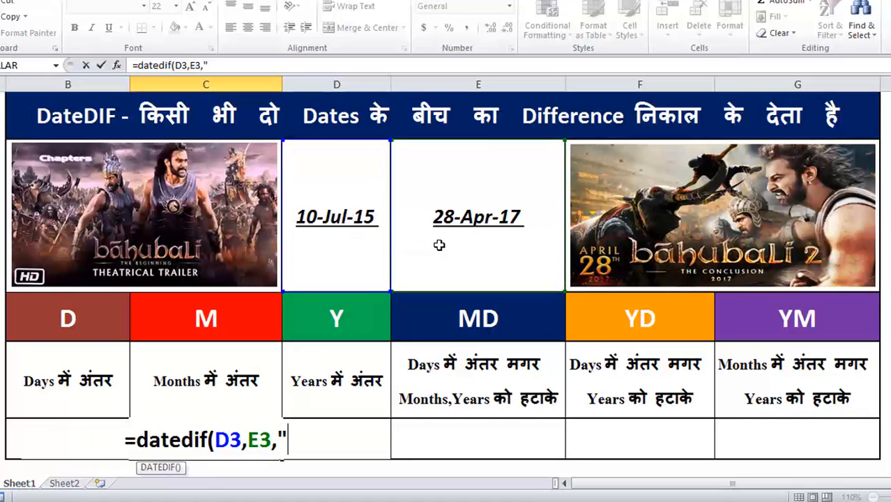
text(M"))
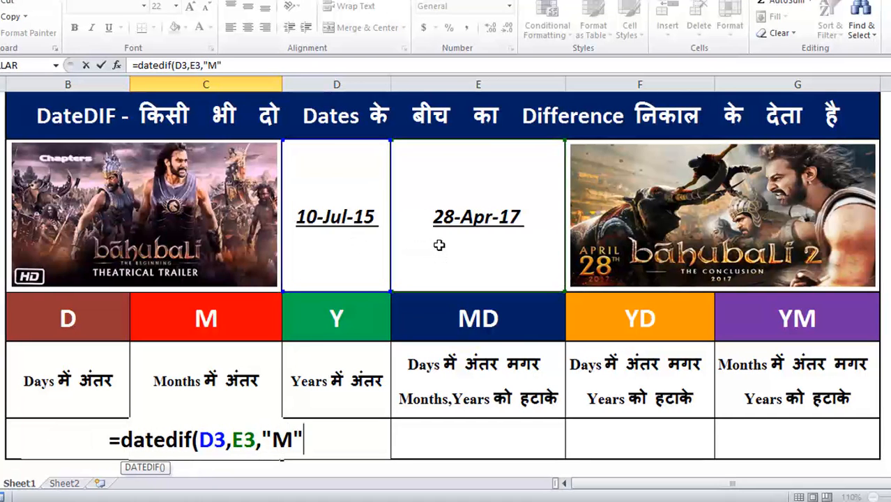
key(Return)
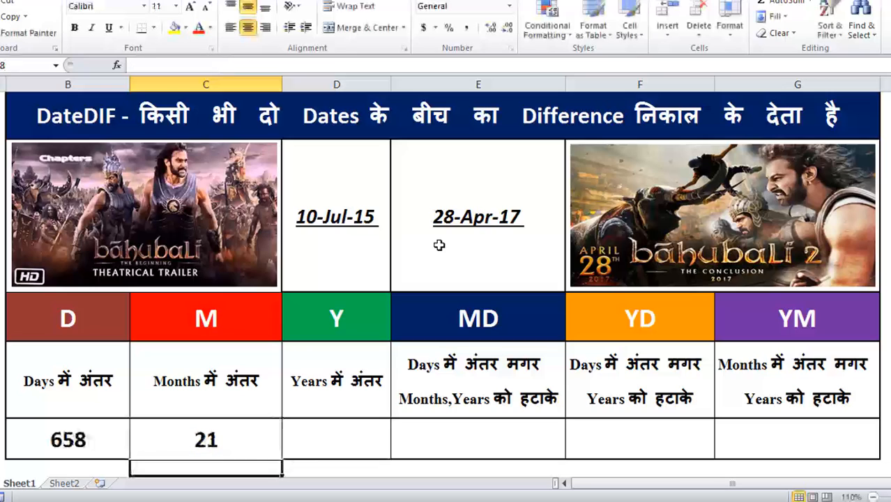
click(215, 424)
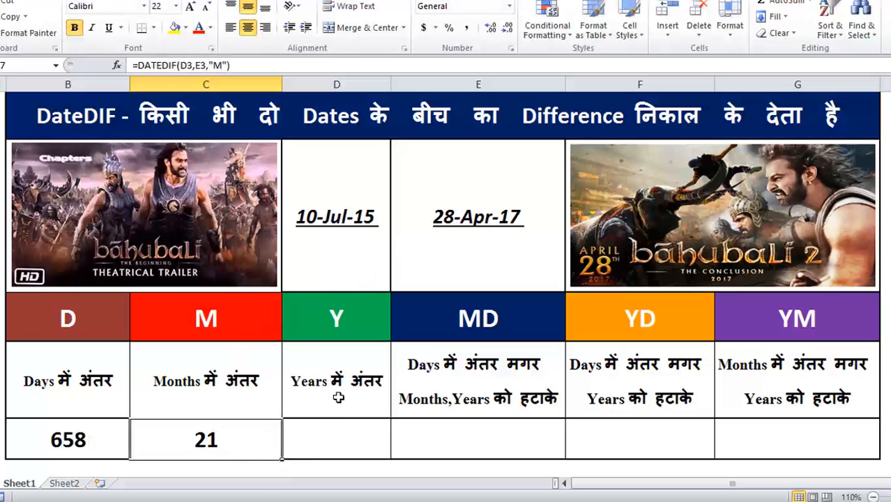
- Calculate the difference in years in D7 with the formula =DATEDIF(D3,E3,"Y")
click(345, 438)
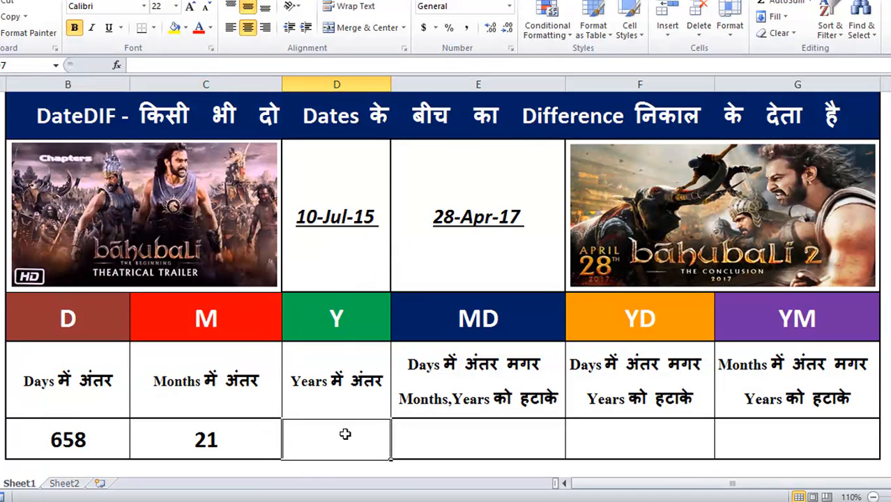
text(=dated)
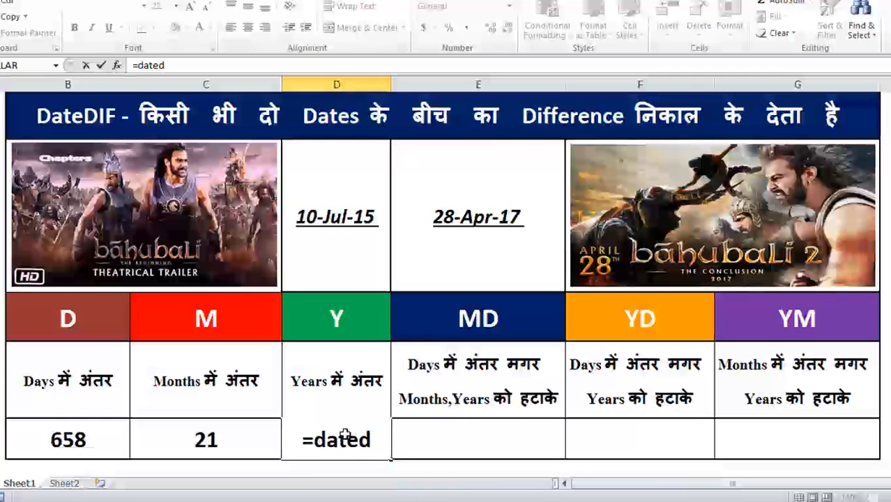
text(IF)
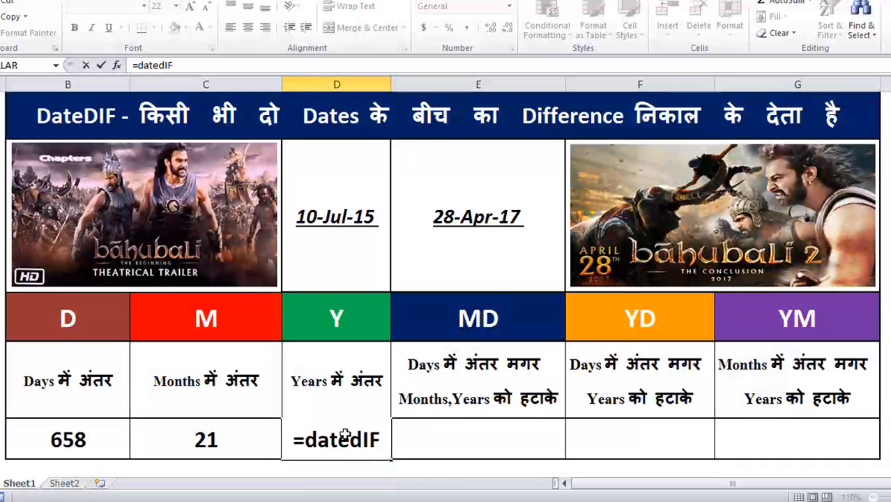
text(()
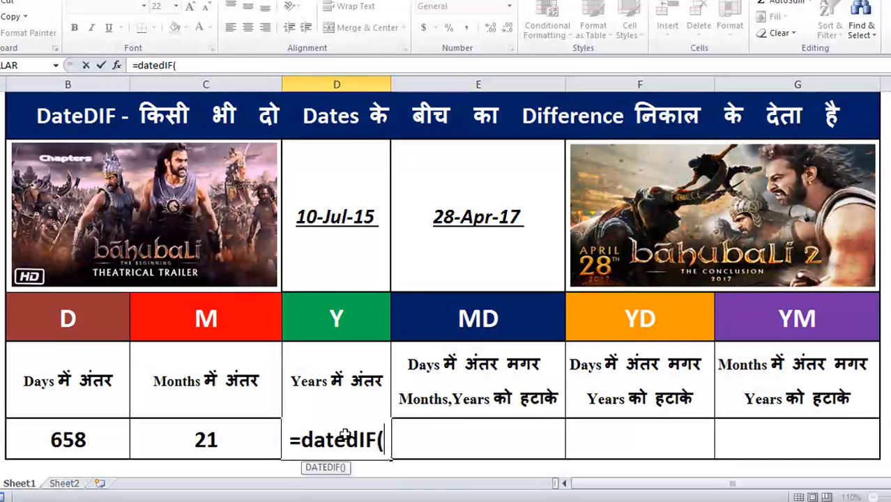
click(320, 257)
text(,)
click(448, 246)
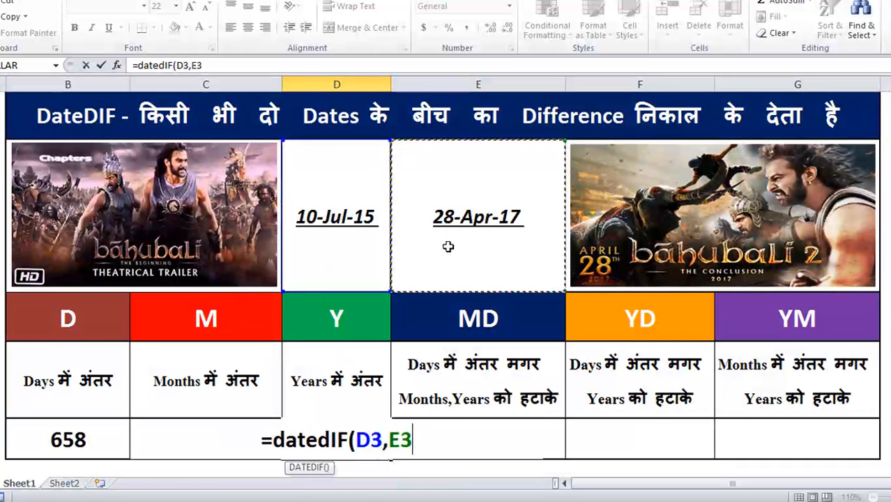
text(,)
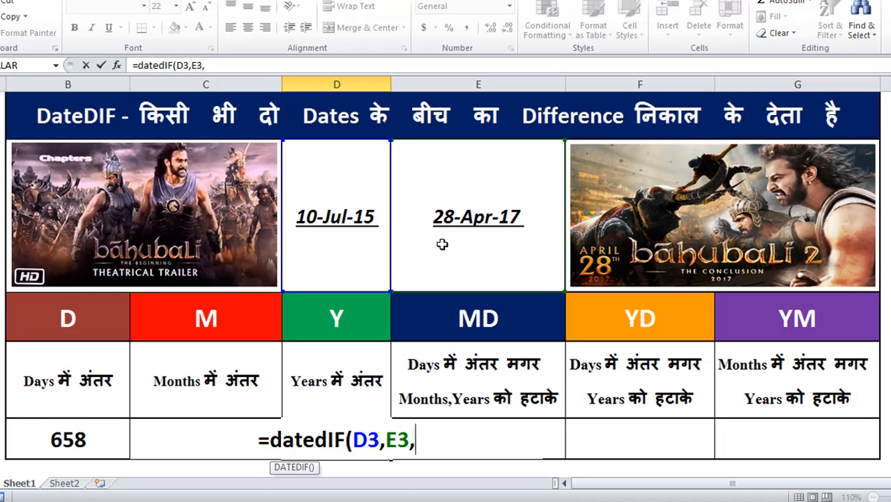
text("Y)
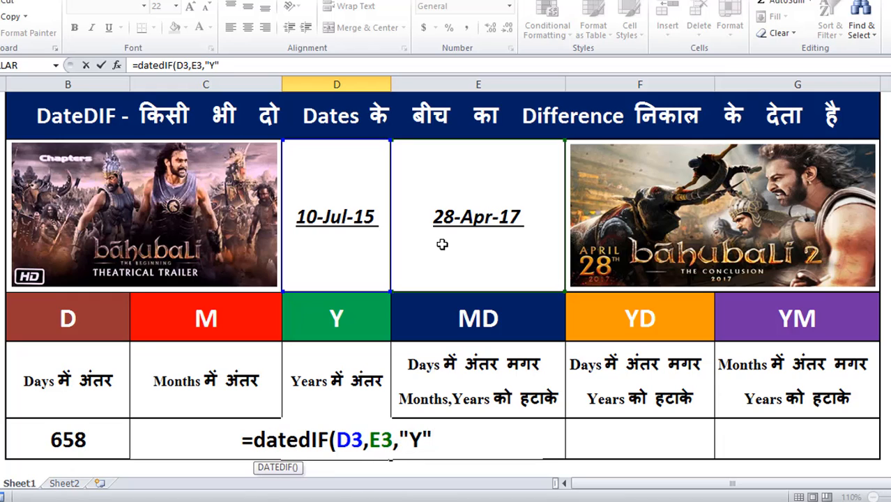
text())
key(Return)
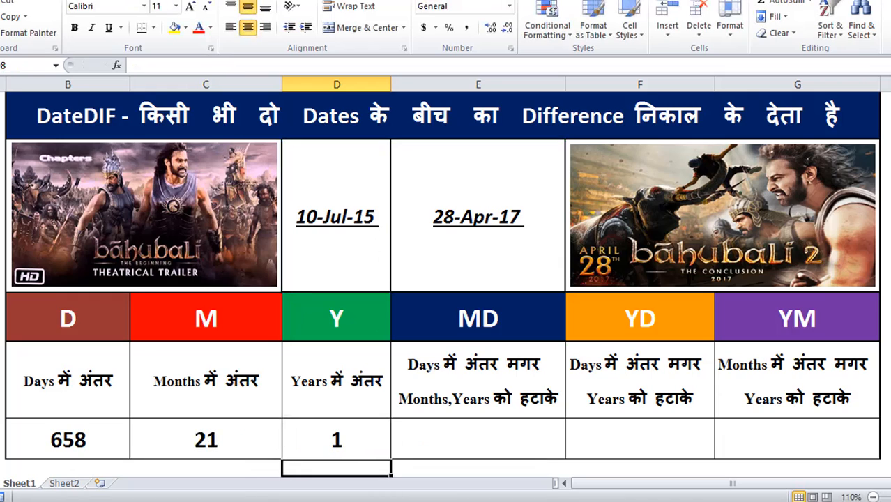
- Clear the day, month and year results from cells B7:D7
click(345, 441)
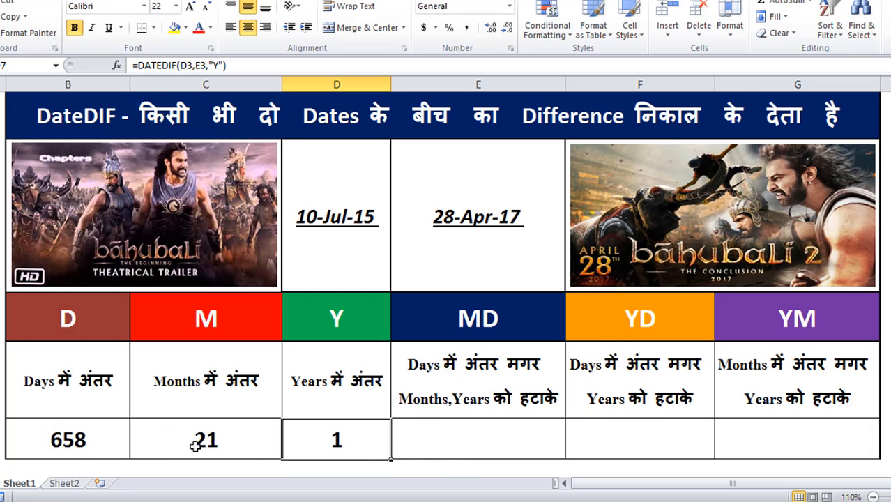
drag(76, 439, 360, 453)
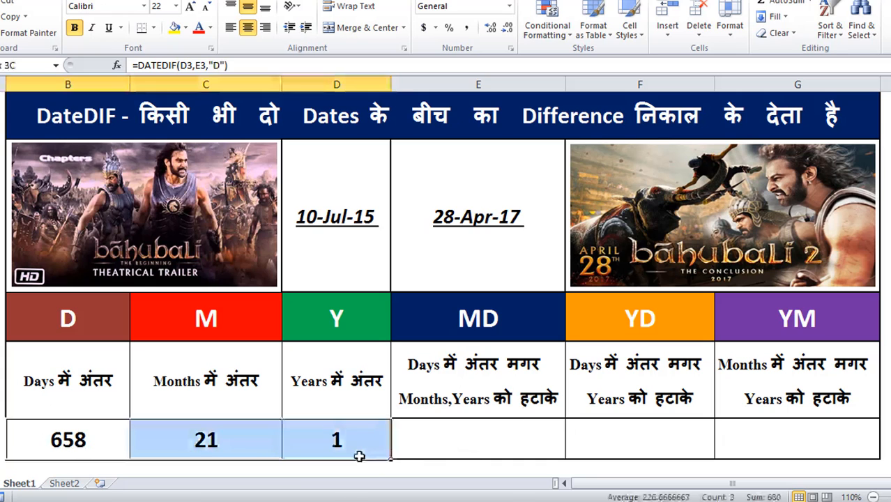
key(Delete)
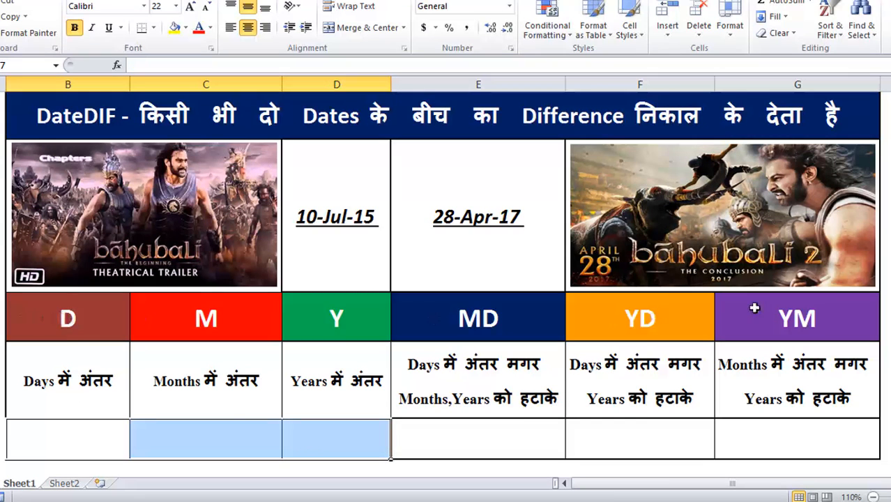
- Begin a DATEDIF formula in B7 that references D3 and E3 as the dates and header cell B4 as the unit
click(74, 434)
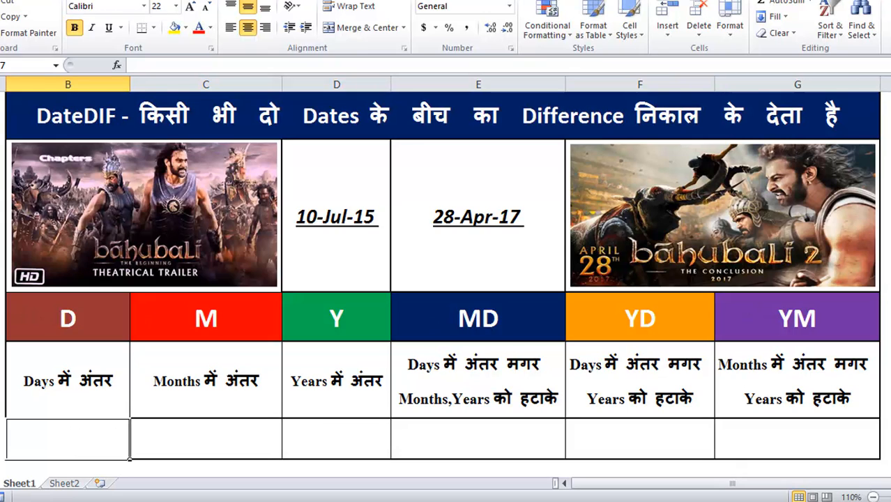
text(=da)
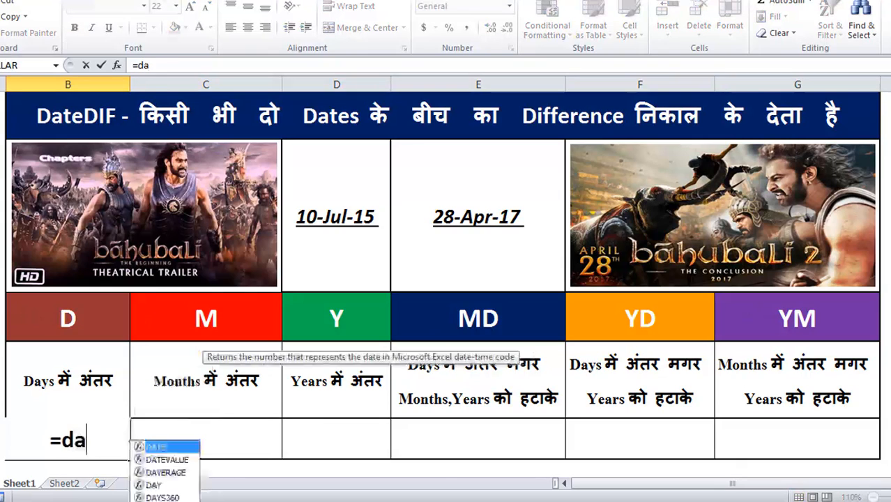
text(tedif()
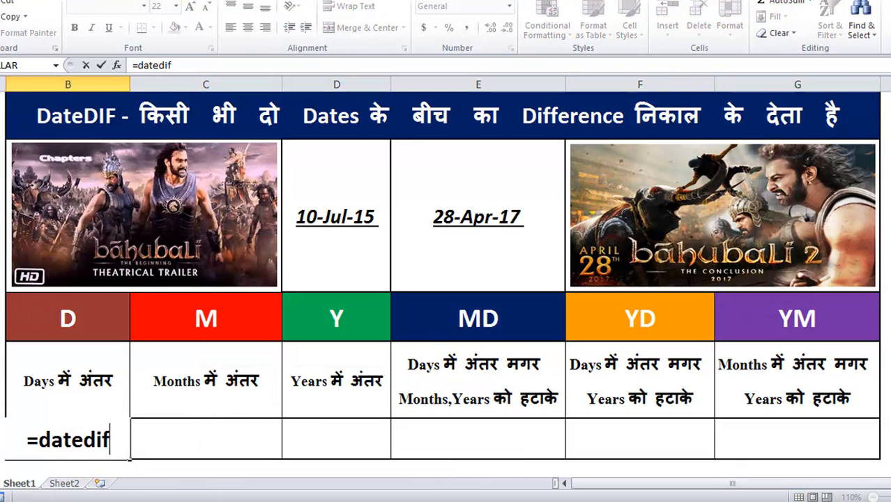
click(356, 244)
text(,)
click(455, 257)
text(,)
click(88, 324)
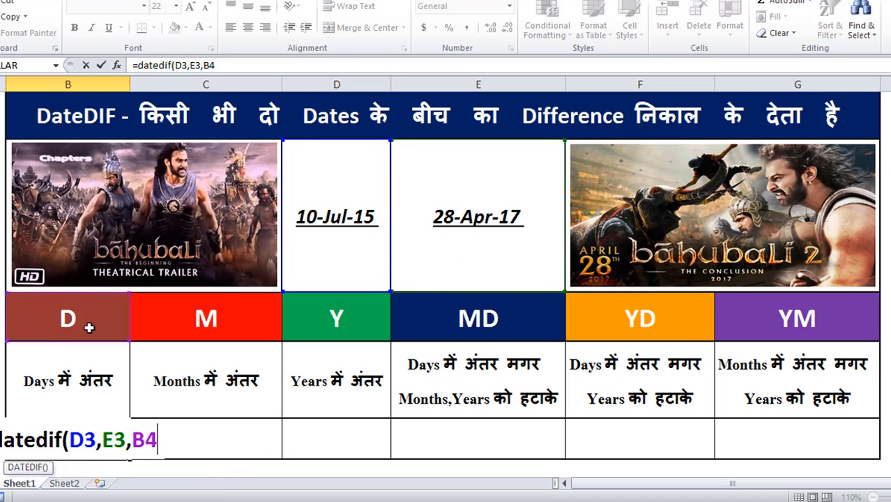
- Make the two date references in the B7 formula absolute and complete it as =DATEDIF($D$3,$E$3,B4)
drag(69, 439, 95, 439)
key(F4)
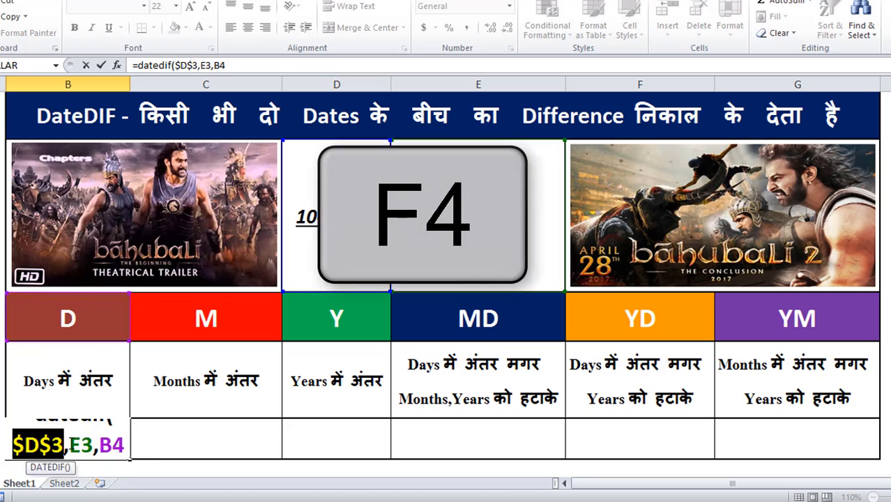
drag(69, 444, 93, 444)
key(F4)
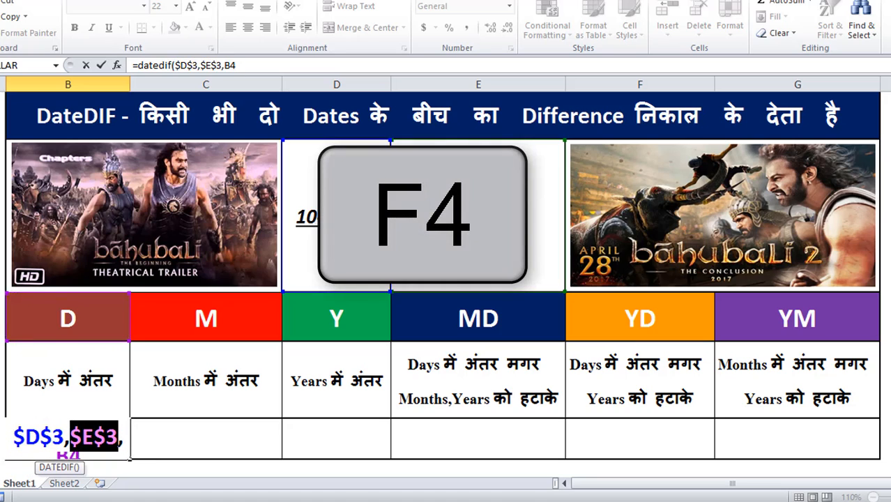
click(86, 452)
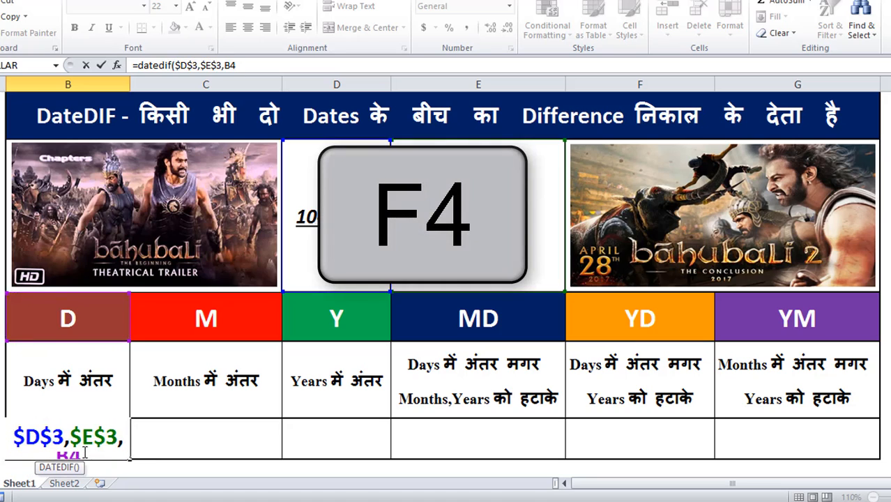
click(93, 453)
click(93, 455)
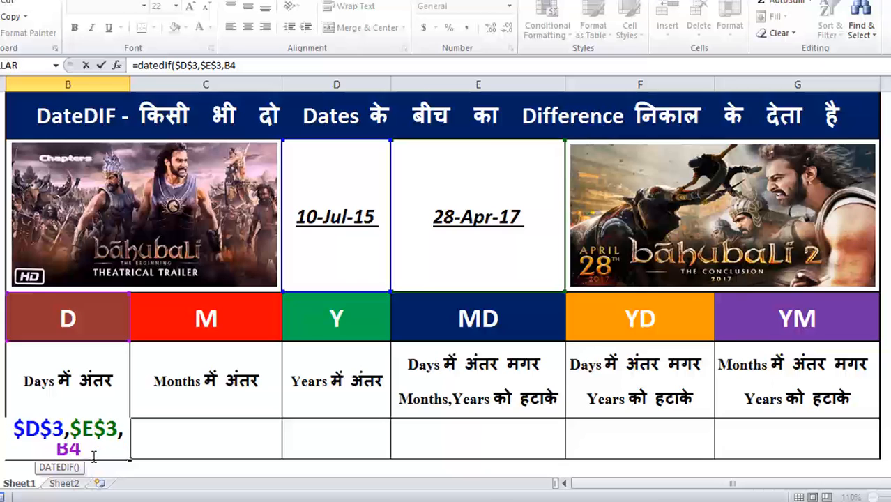
text())
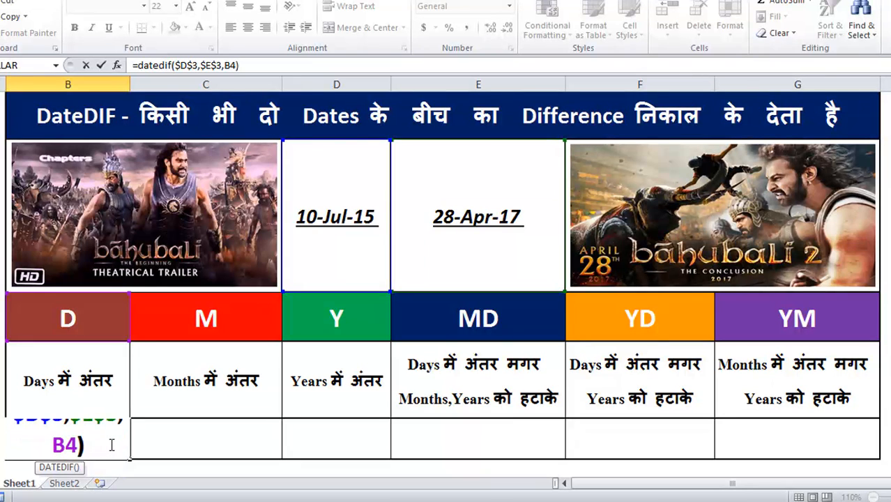
key(Return)
- Fill the B7 formula across to G7 so each column uses the unit code in its own header
click(86, 446)
drag(62, 440, 789, 392)
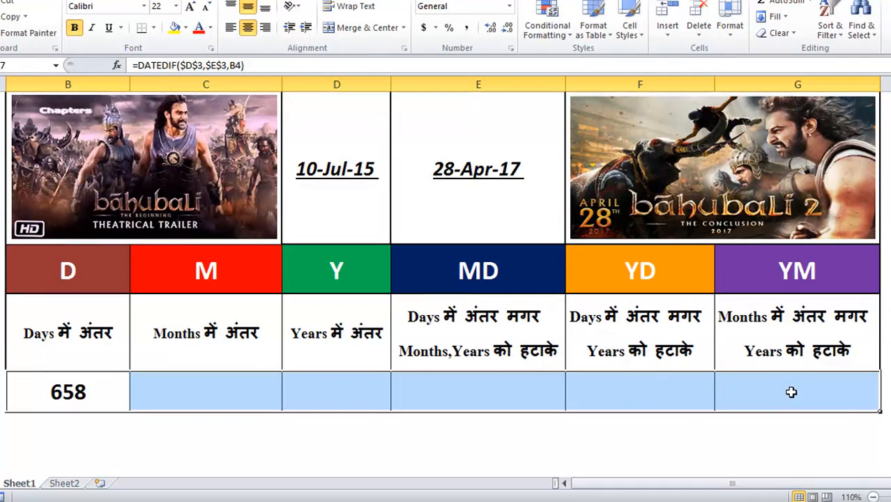
key(ctrl+r)
scroll(666, 441, up, 1)
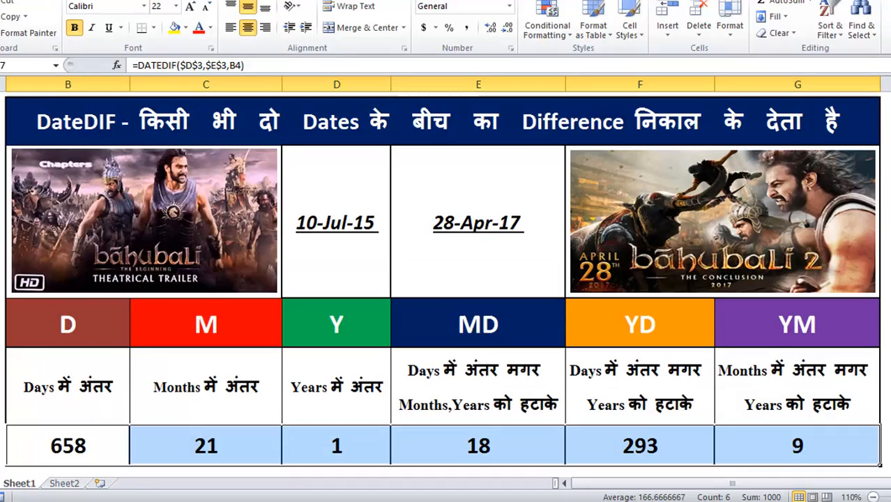
click(666, 441)
click(645, 399)
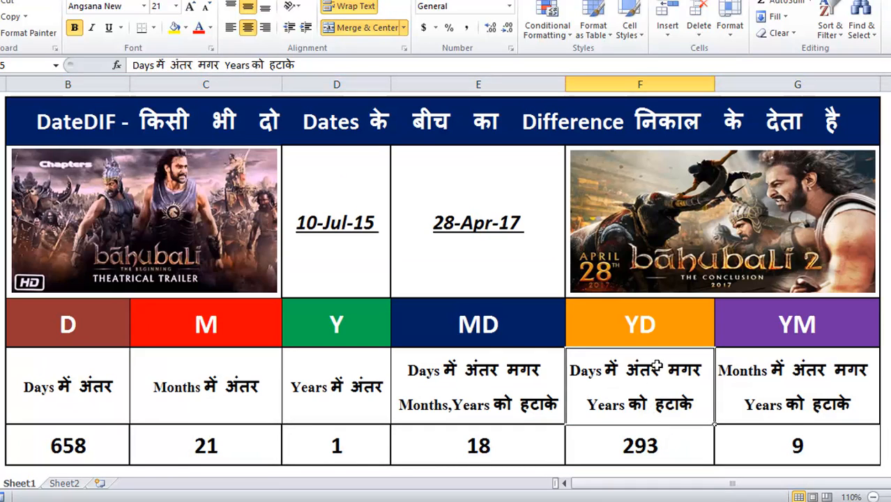